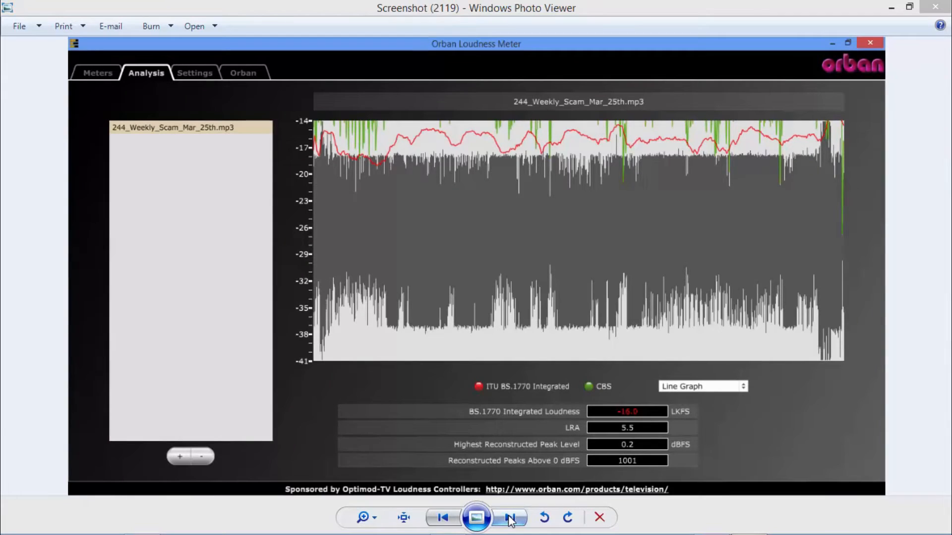
# Compare the saved screenshots of the Orban and REAPER loudness analyses for integrated loudness, range and peak level.
pyautogui.click(511, 518)
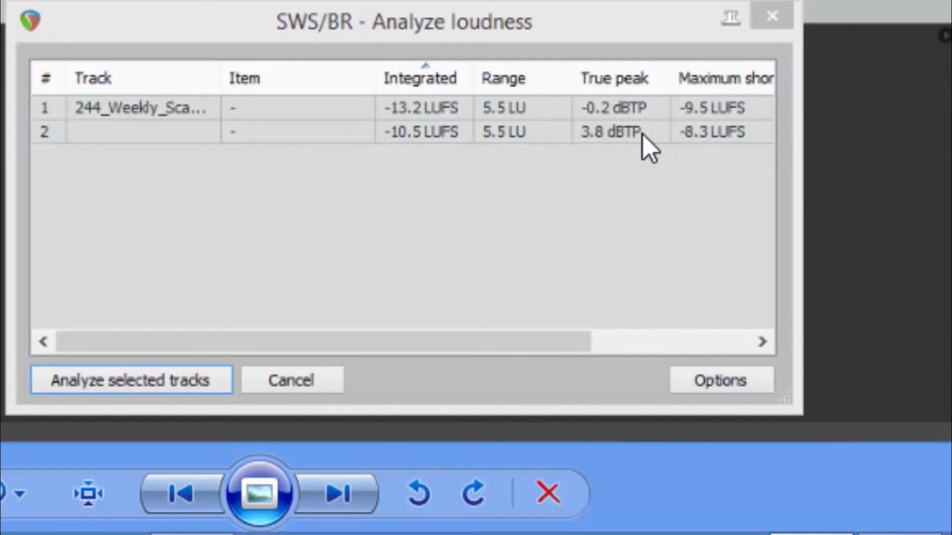
pyautogui.click(171, 500)
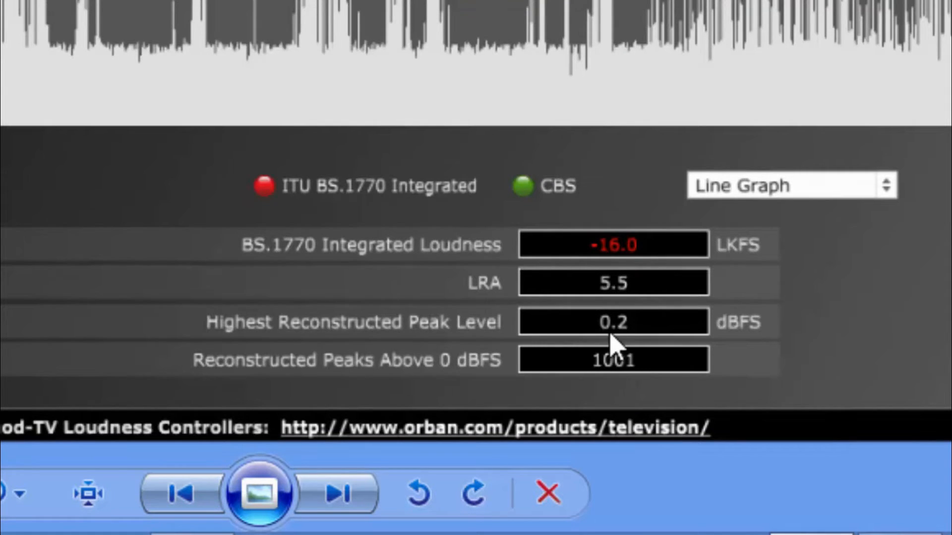
pyautogui.click(342, 495)
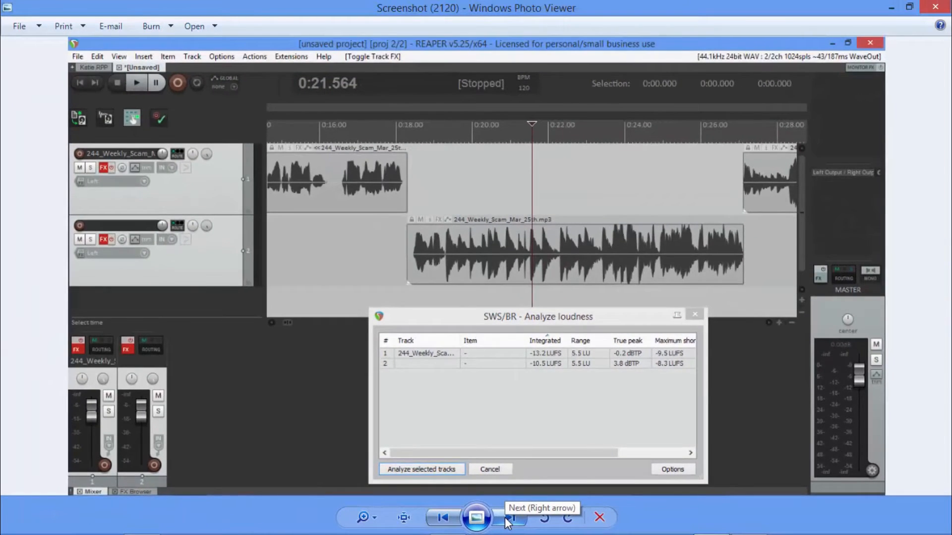
pyautogui.click(509, 518)
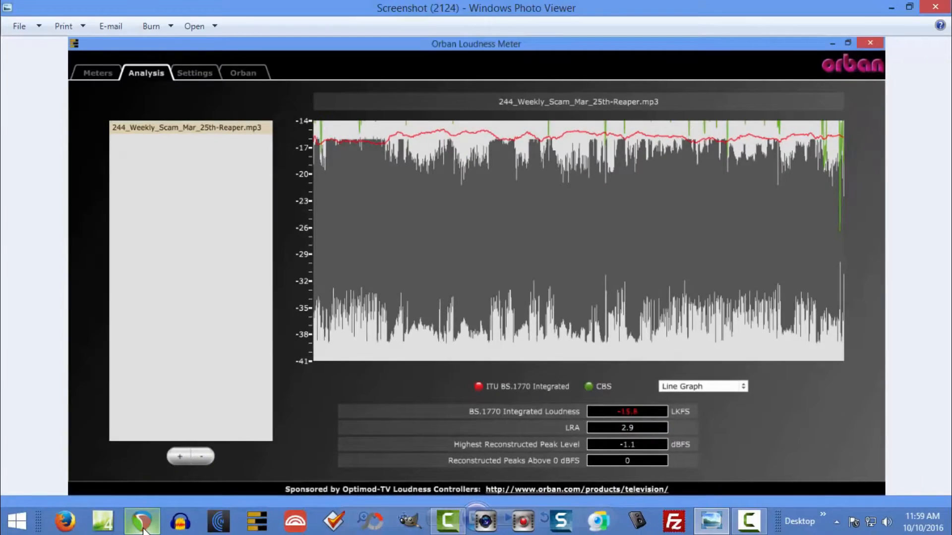
# Switch to REAPER and close the loudness analysis results.
pyautogui.click(143, 526)
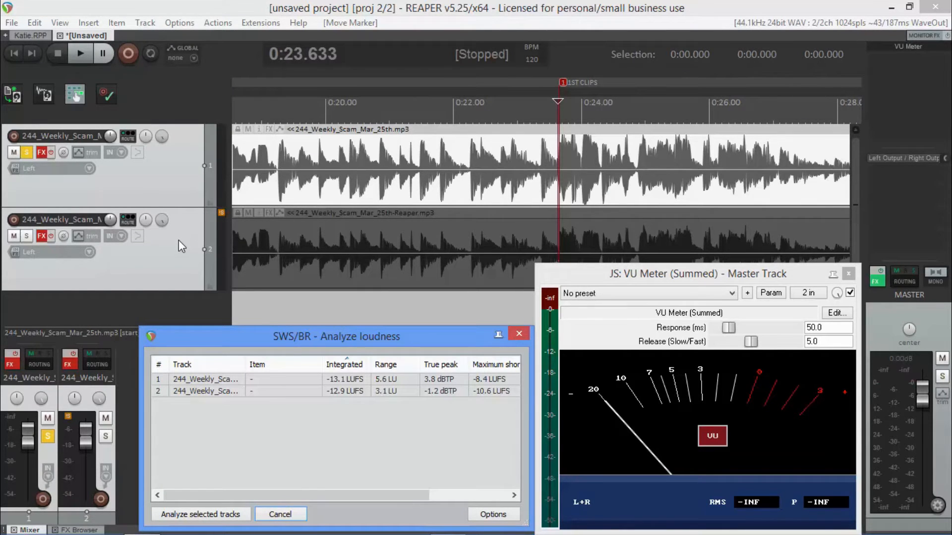
pyautogui.click(517, 335)
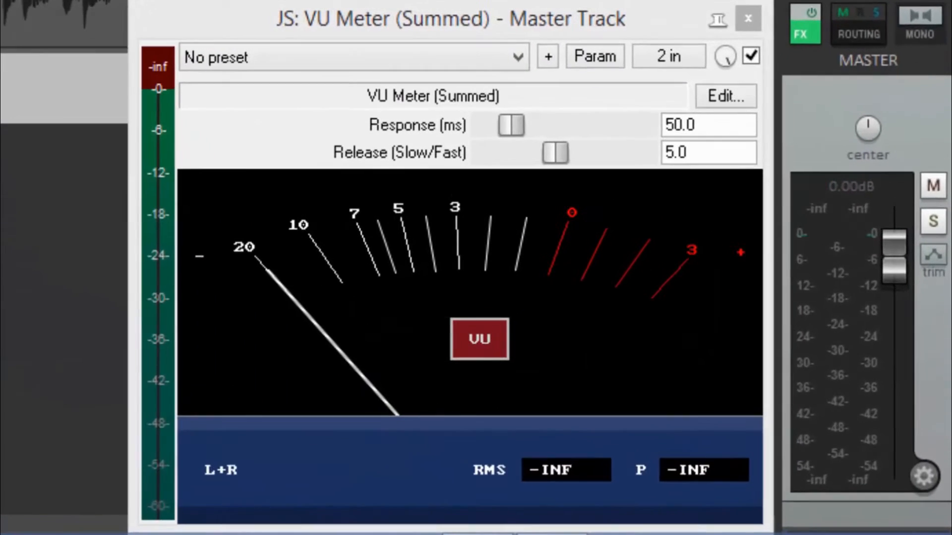
# Play the soloed first track from the 1ST CLIPS marker to check its peaks, and reset the peak meters.
pyautogui.press('space')
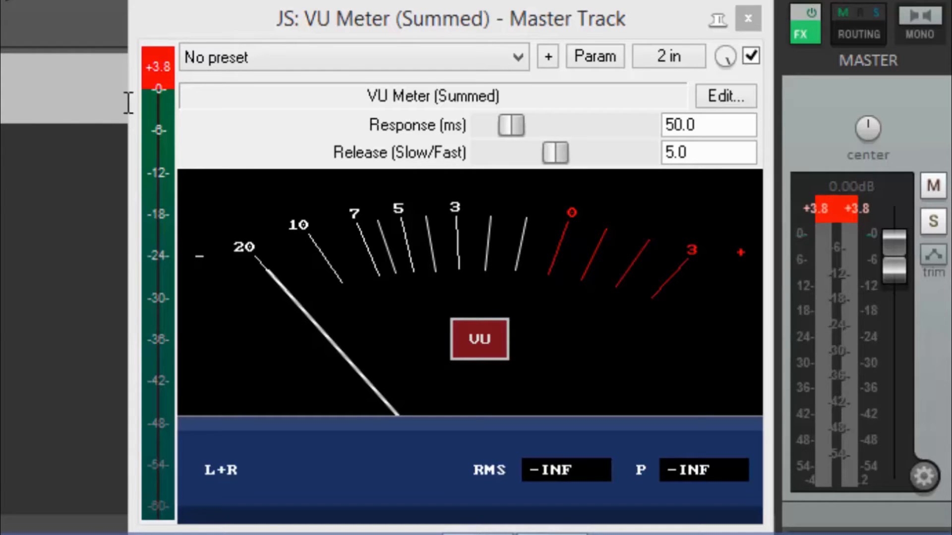
pyautogui.click(156, 69)
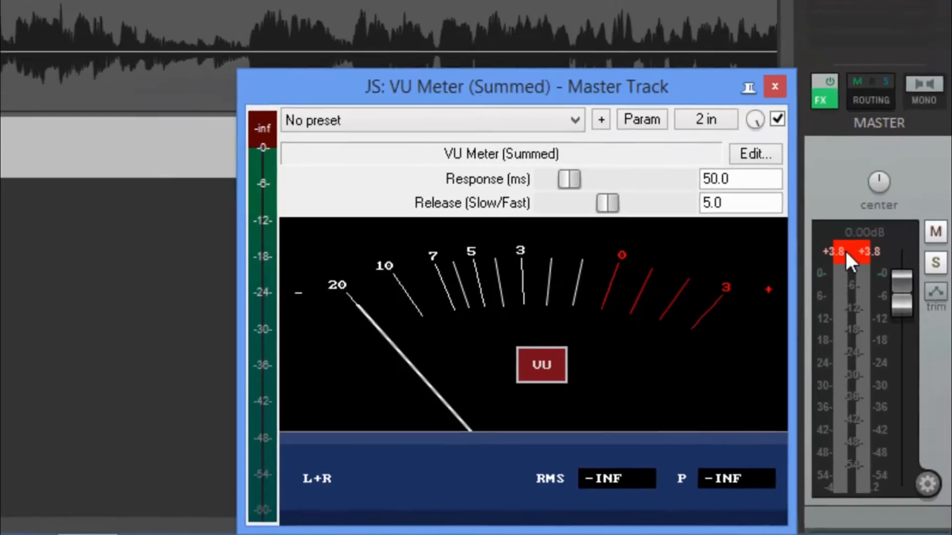
pyautogui.click(835, 212)
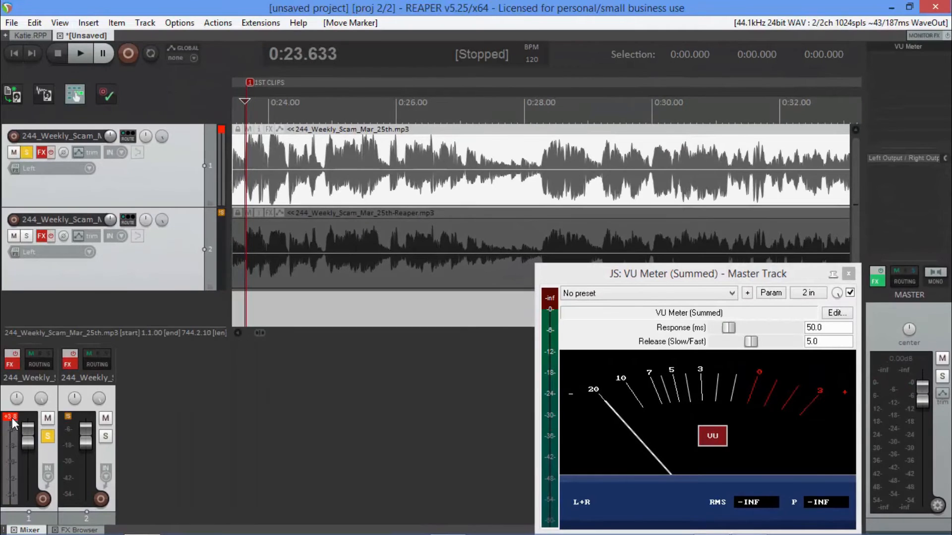
pyautogui.click(12, 419)
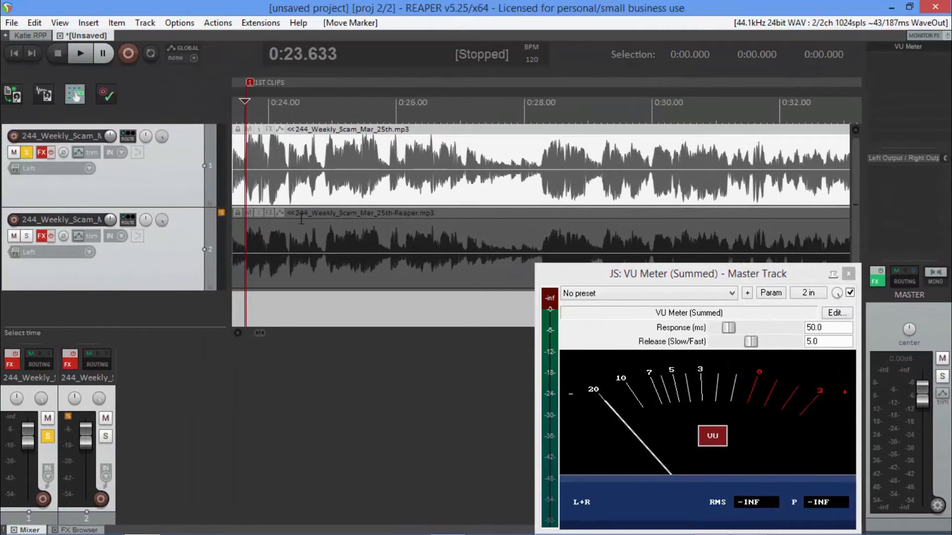
# Play the first track from the 2ND CLIPS marker to check its peaks on the VU meter, and reset the peak readings.
pyautogui.scroll(-20, 301, 219)
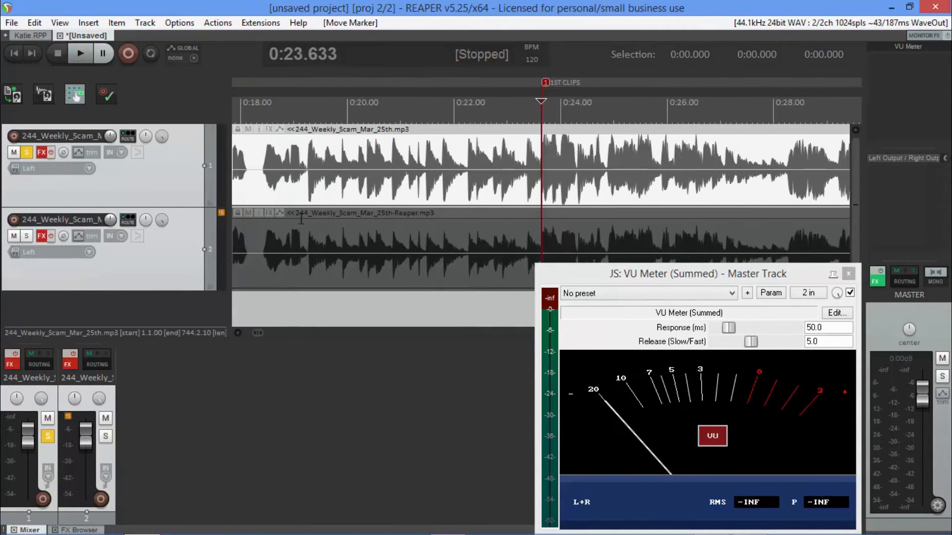
pyautogui.scroll(-6, 301, 219)
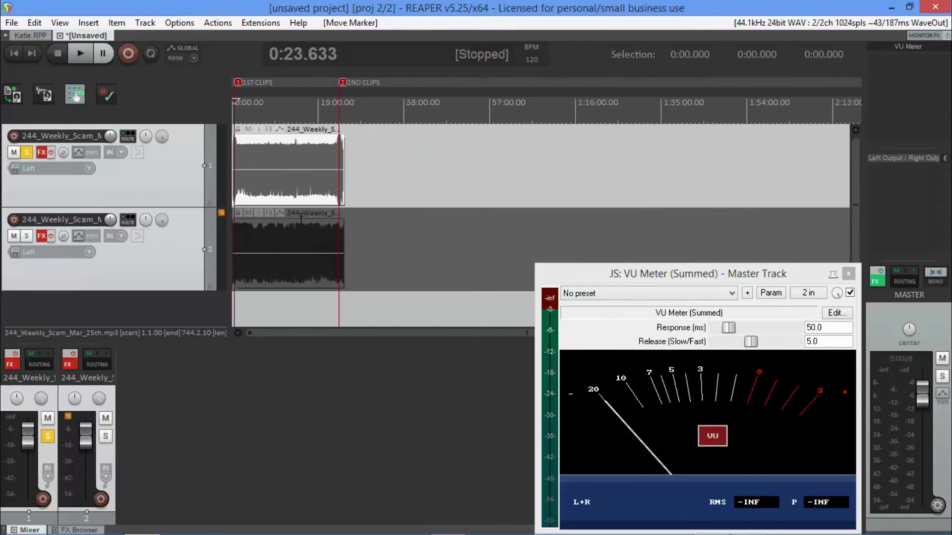
pyautogui.click(360, 144)
pyautogui.scroll(20, 365, 149)
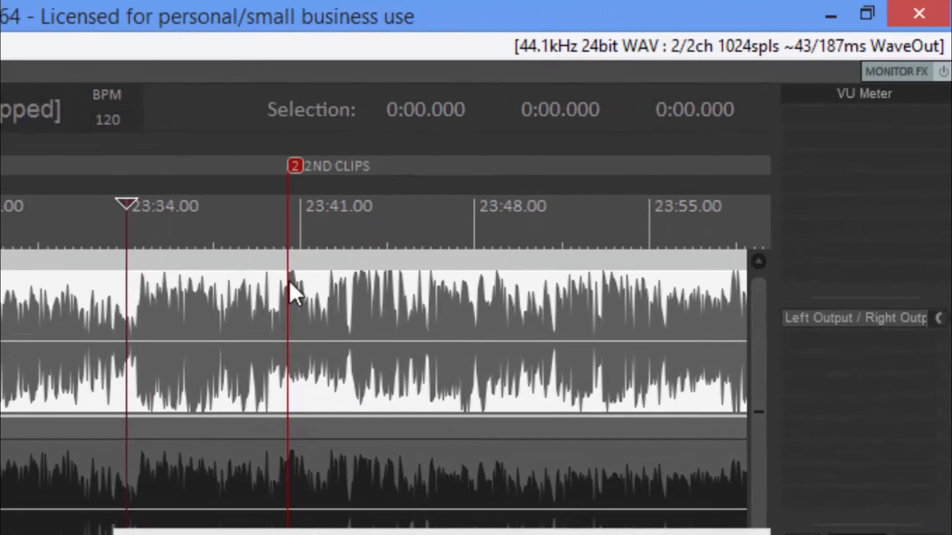
pyautogui.click(283, 276)
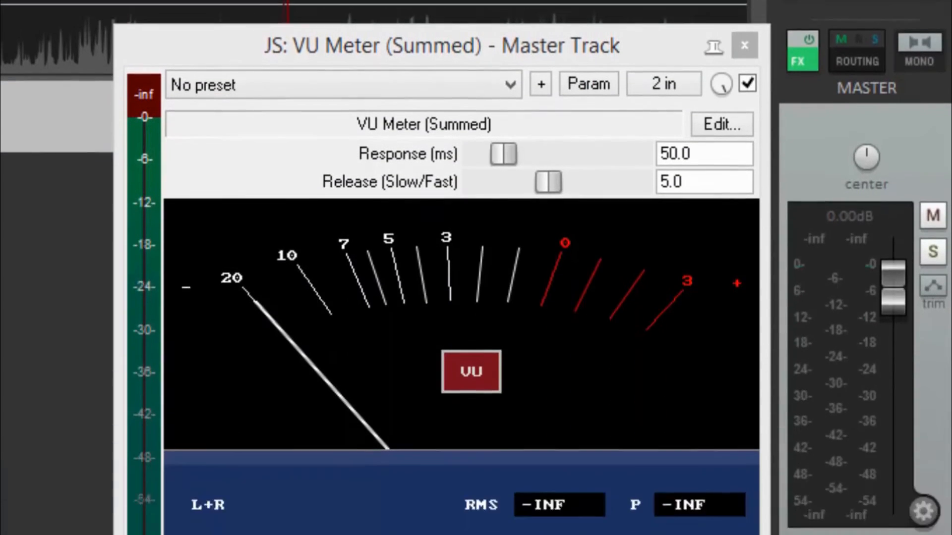
pyautogui.press('space')
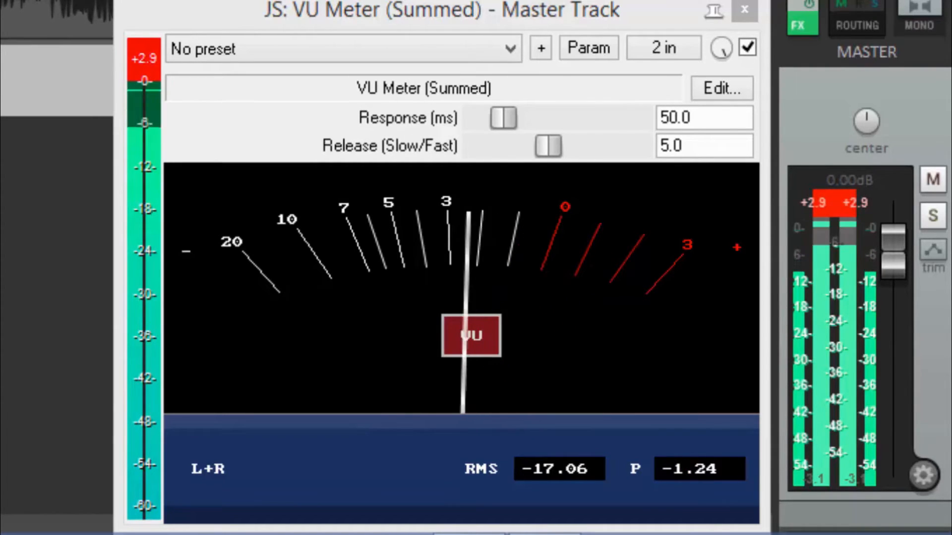
pyautogui.press('space')
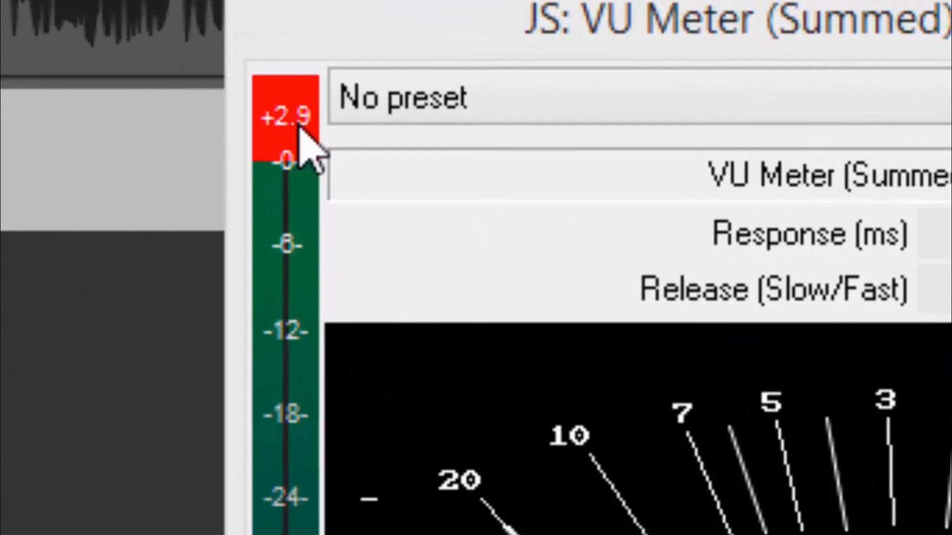
pyautogui.click(300, 128)
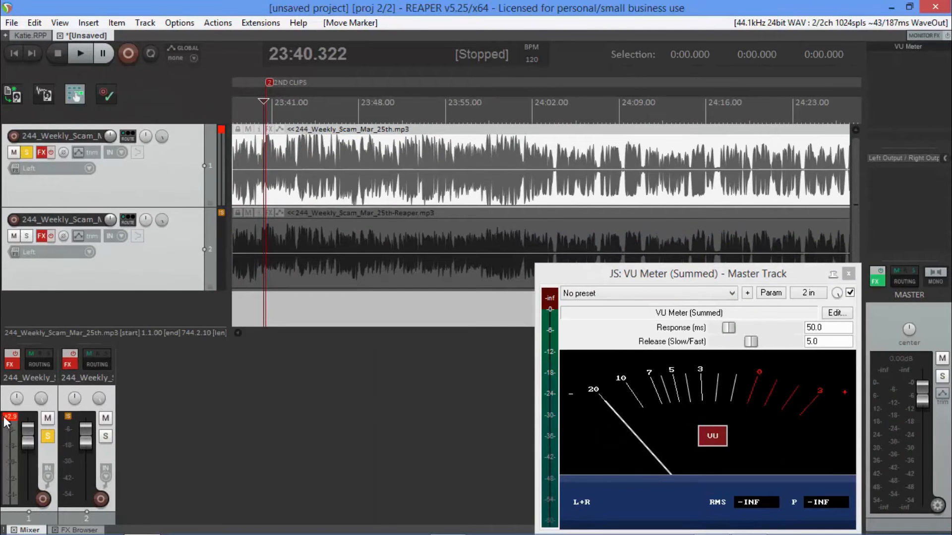
pyautogui.click(5, 419)
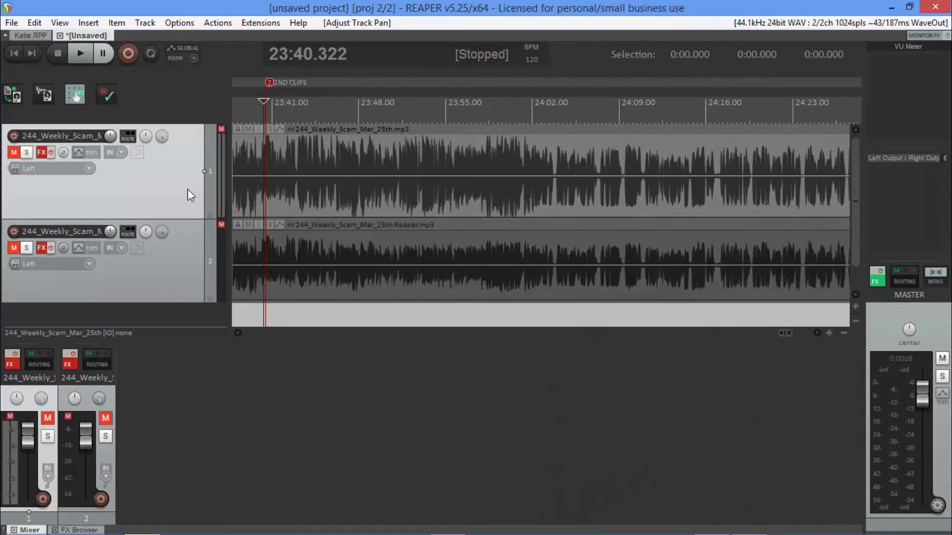
# Remove the second track, which holds 244_Weekly_Scam_Mar_25th-Reaper.mp3.
pyautogui.press('-')
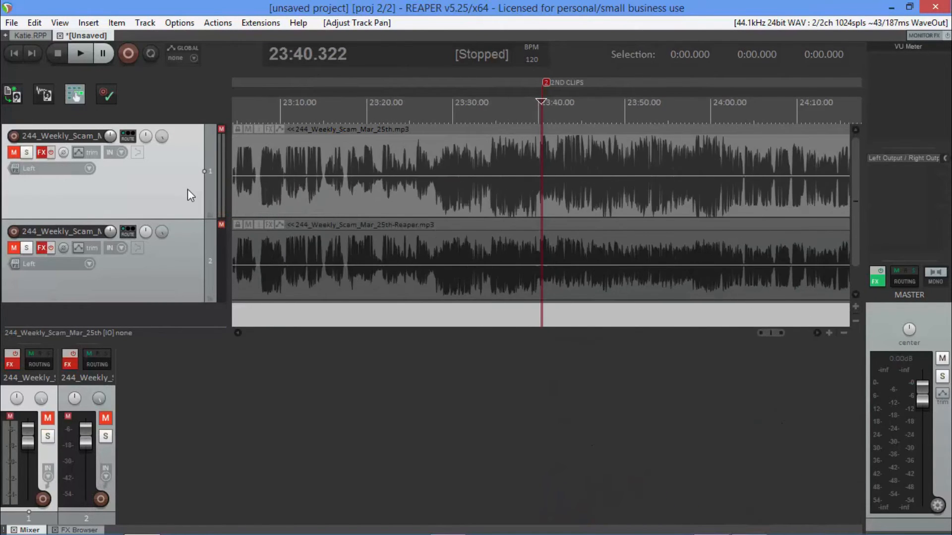
pyautogui.press('-')
pyautogui.press('-')
pyautogui.press('-')
pyautogui.press('-')
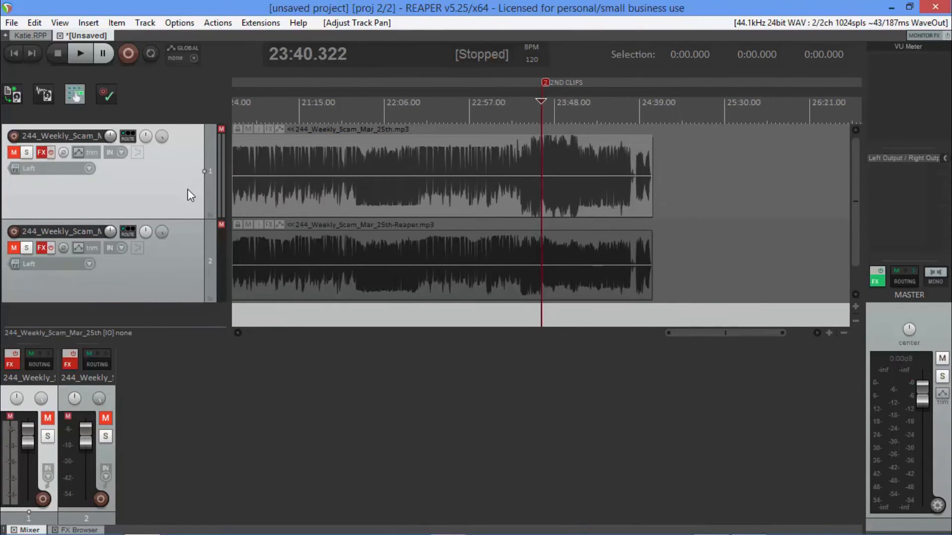
pyautogui.press('-')
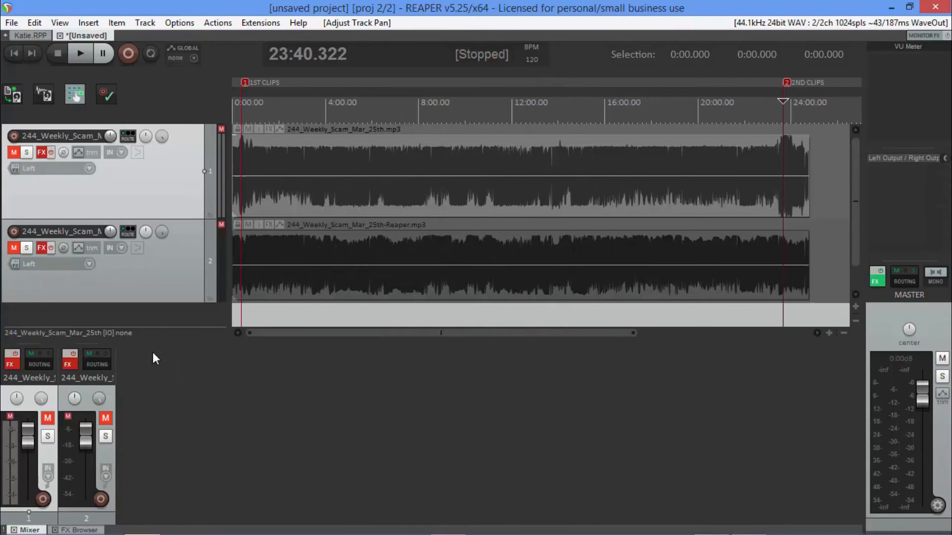
pyautogui.click(151, 284)
pyautogui.rightClick(153, 288)
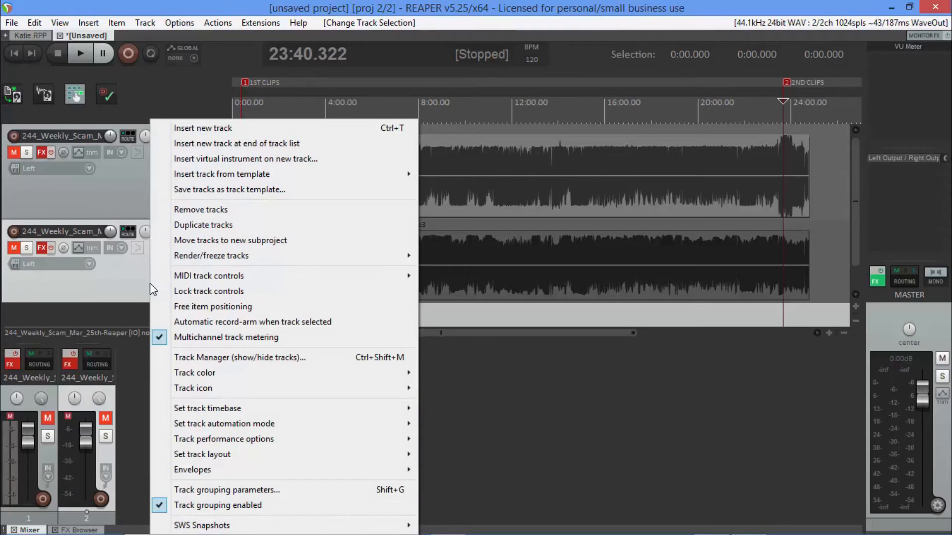
pyautogui.click(133, 283)
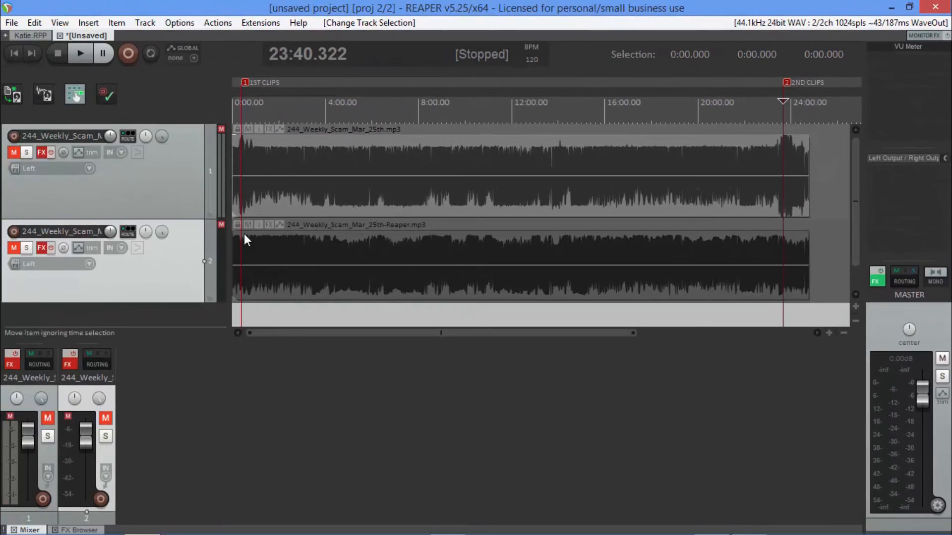
pyautogui.rightClick(172, 275)
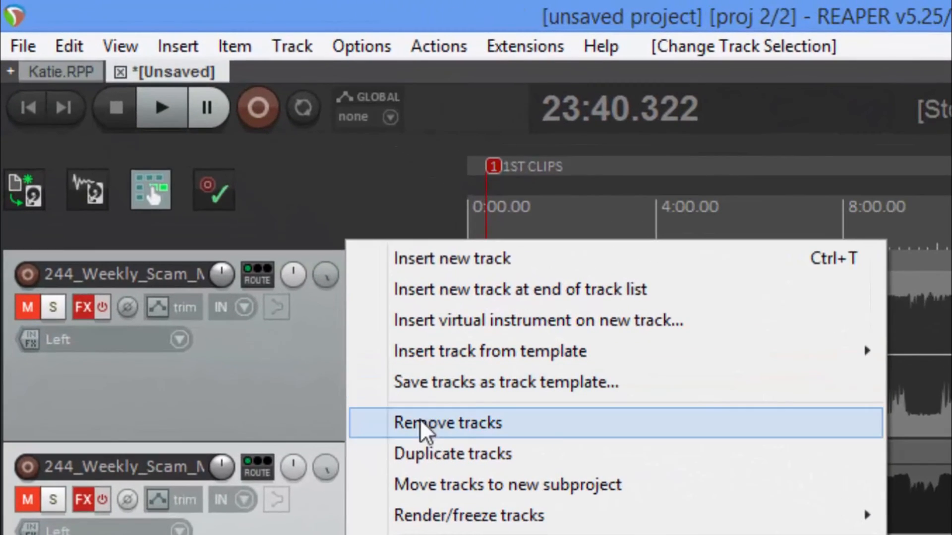
pyautogui.click(391, 380)
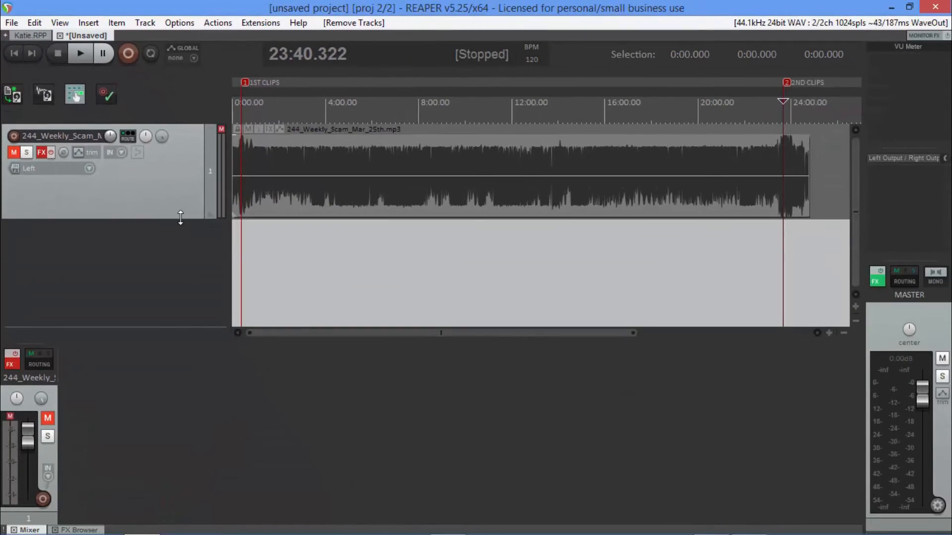
# Make the remaining track taller and split its audio at about 23:34.213 and 24:01.973, around the loud section at the 2ND CLIPS marker.
pyautogui.moveTo(199, 243); pyautogui.dragTo(200, 288)
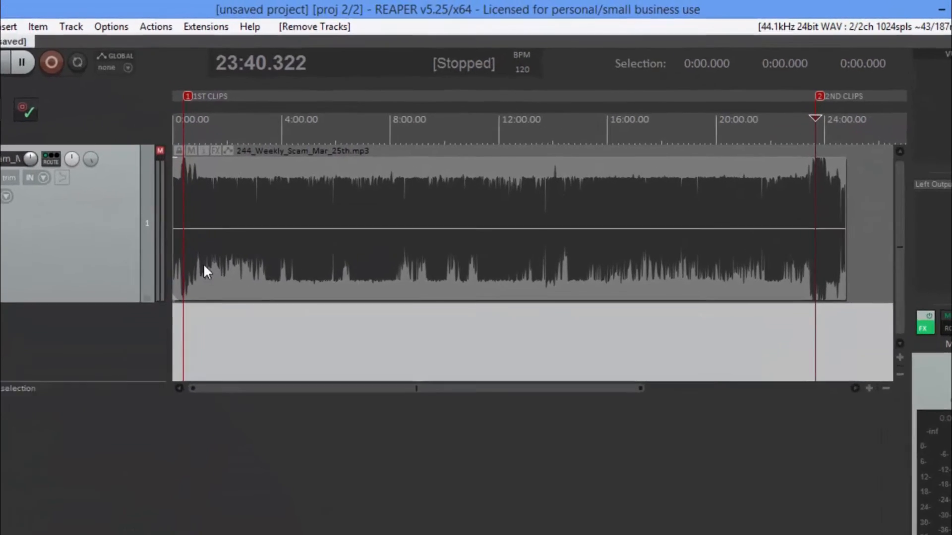
pyautogui.scroll(10, 20, 247)
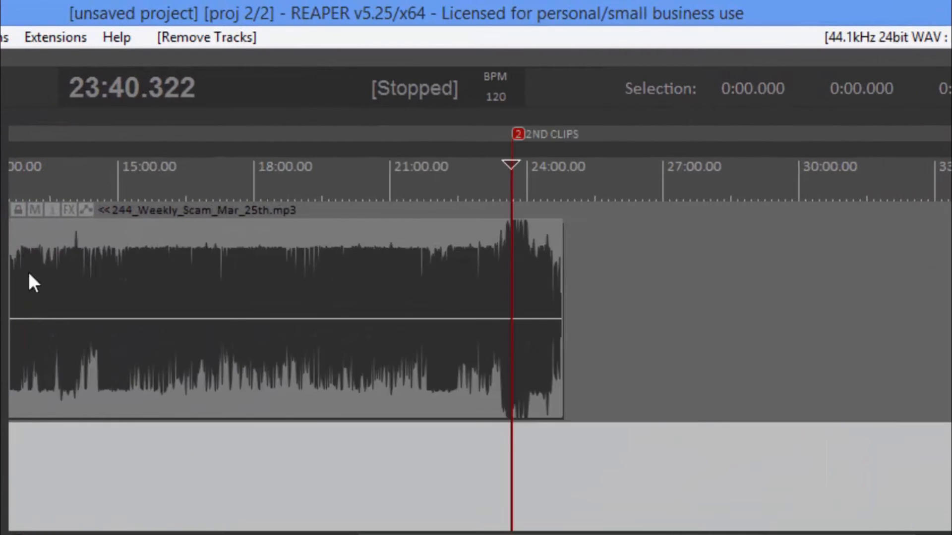
pyautogui.scroll(3, 546, 295)
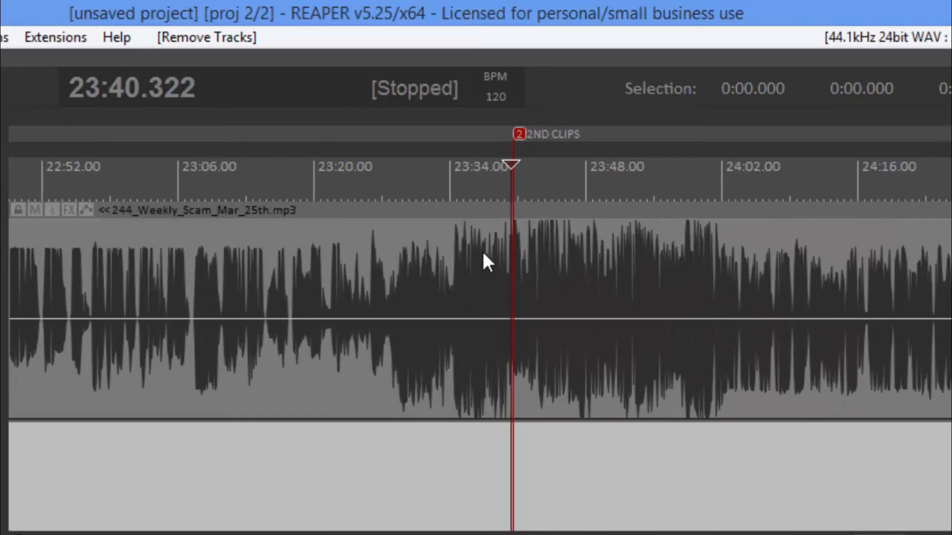
pyautogui.click(451, 286)
pyautogui.press('s')
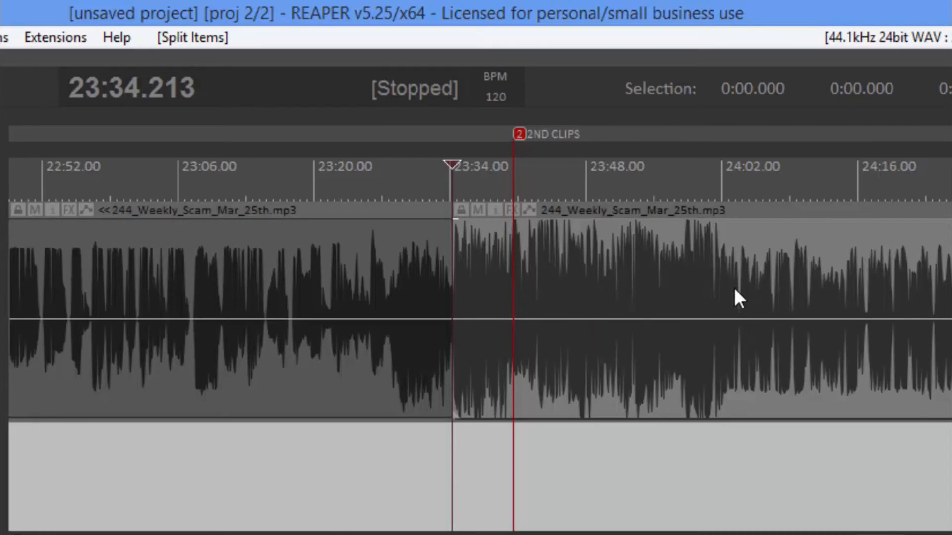
pyautogui.click(722, 260)
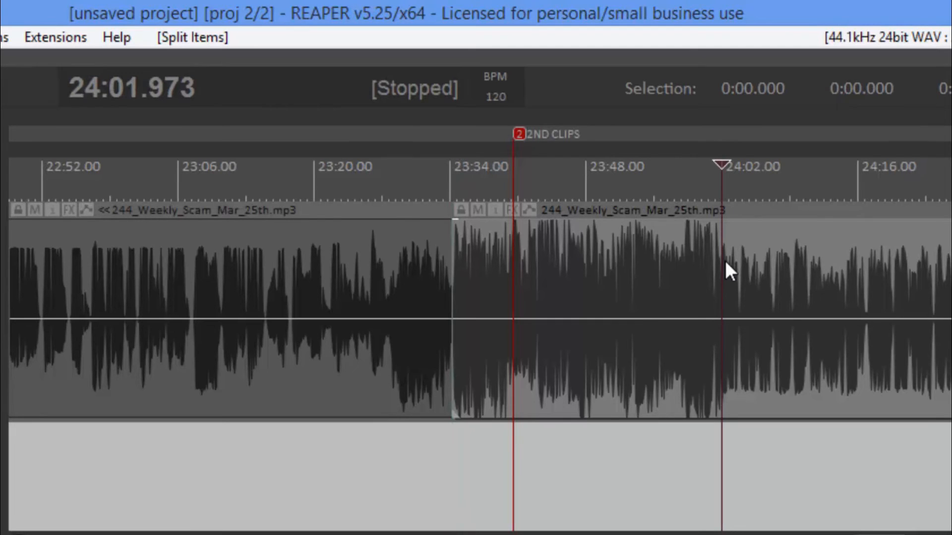
pyautogui.press('s')
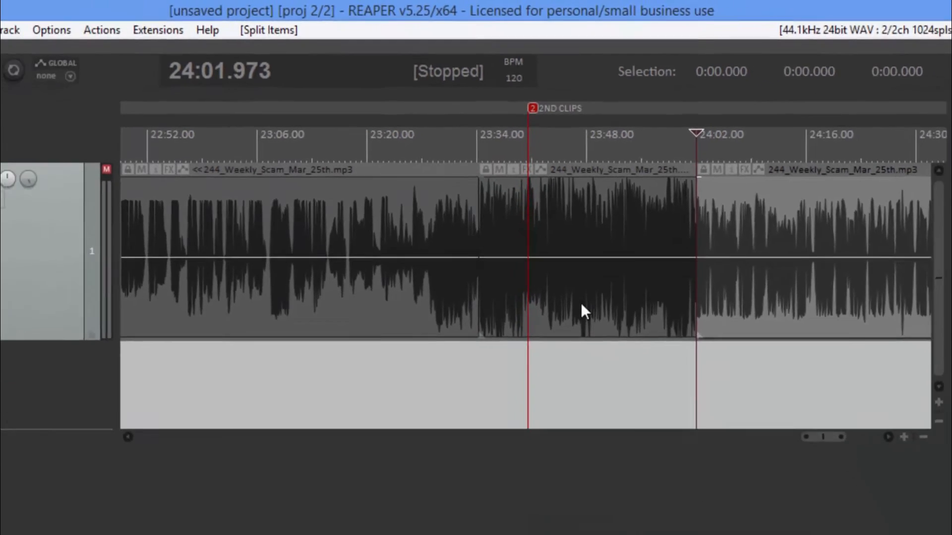
# Move the split-off loud section down onto a new track, keeping its time position.
pyautogui.click(577, 373)
pyautogui.moveTo(584, 231); pyautogui.dragTo(595, 296)
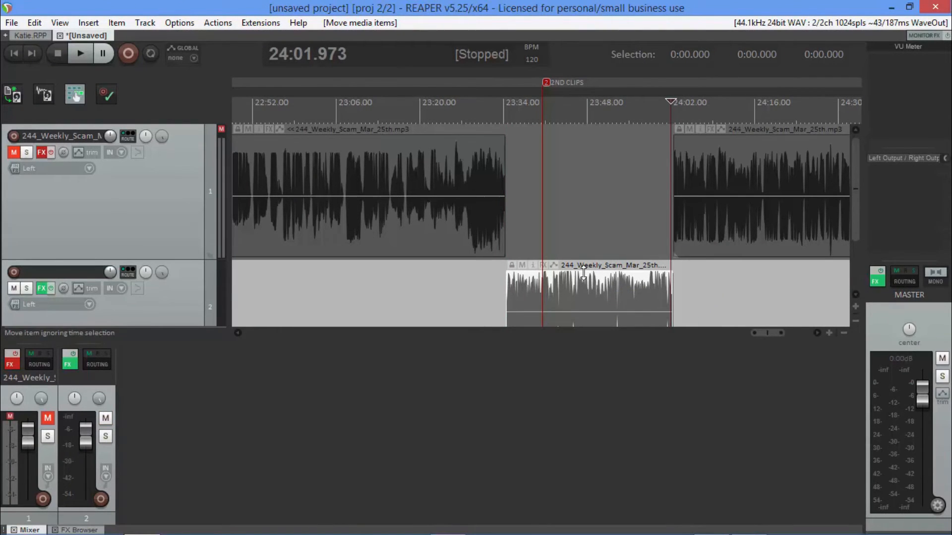
pyautogui.click(87, 404)
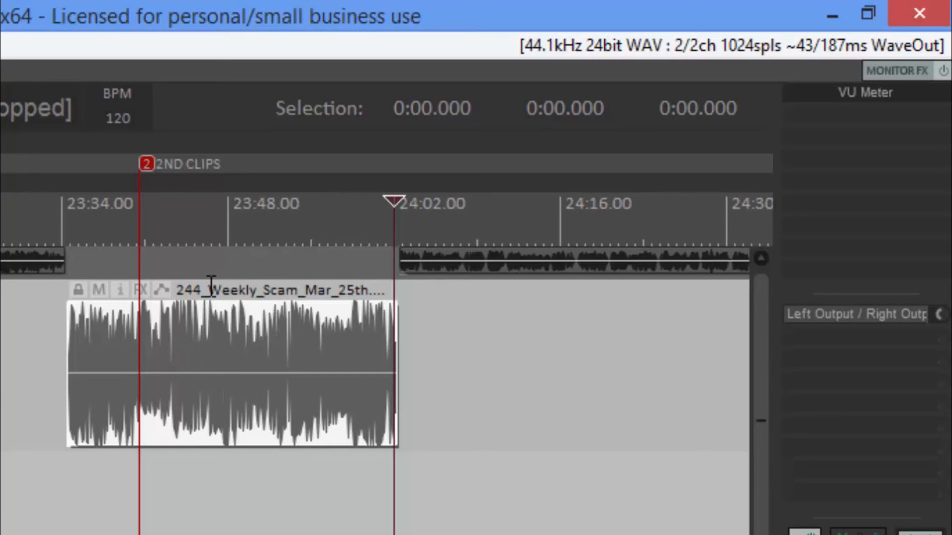
# Lower the moved section's item volume to -3.04 dB.
pyautogui.moveTo(213, 302)
pyautogui.mouseDown()
pyautogui.moveTo(214, 333)
pyautogui.moveTo(216, 298)
pyautogui.mouseUp()
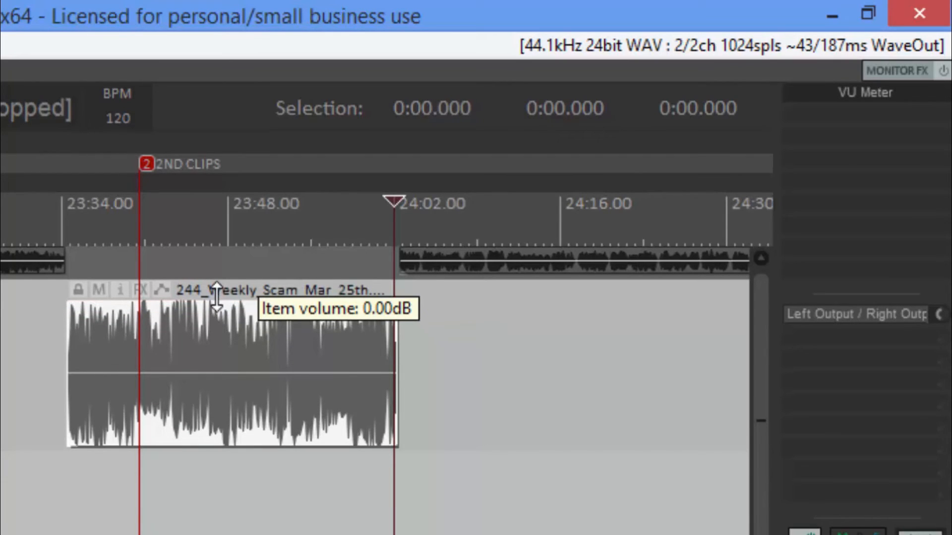
pyautogui.moveTo(217, 297); pyautogui.dragTo(217, 343)
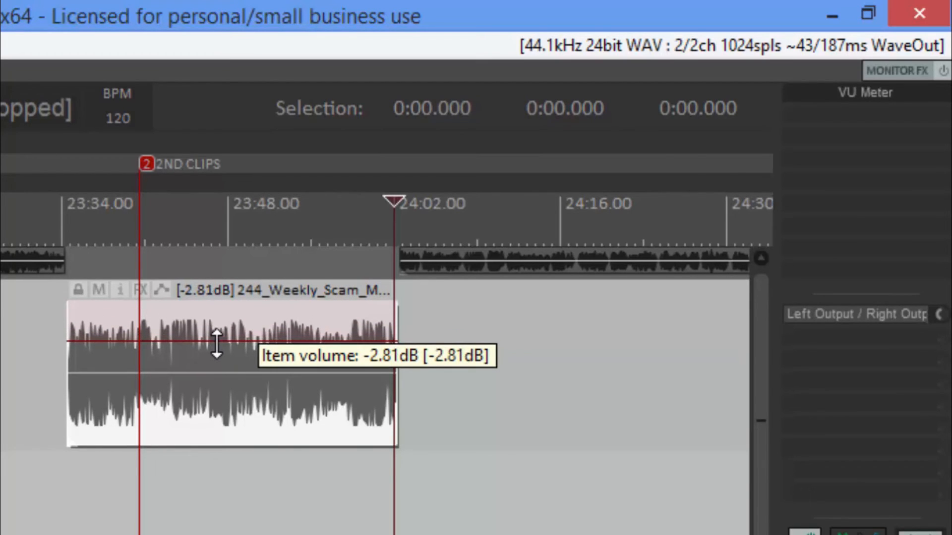
pyautogui.moveTo(217, 344); pyautogui.dragTo(214, 344)
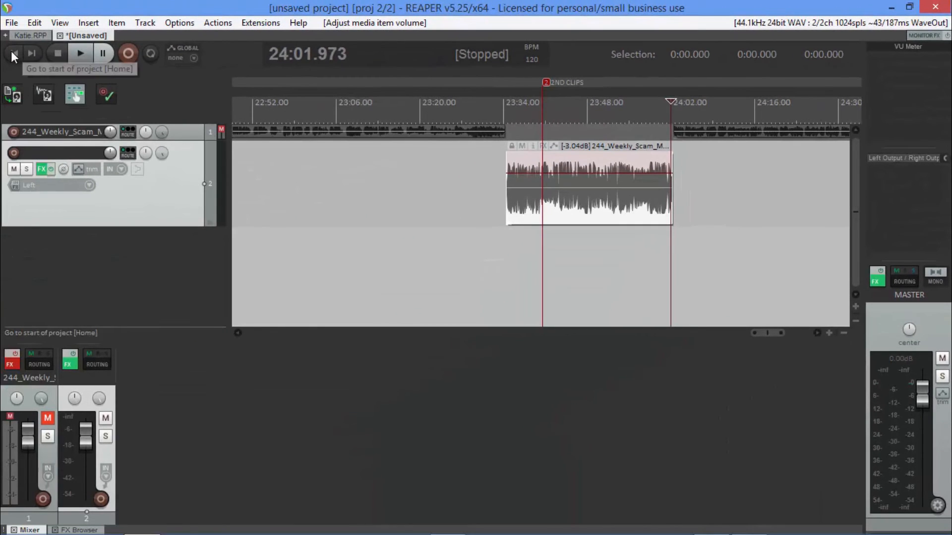
# Return to the project start, place the cursor by the 1ST CLIPS marker and make the first track taller.
pyautogui.click(12, 52)
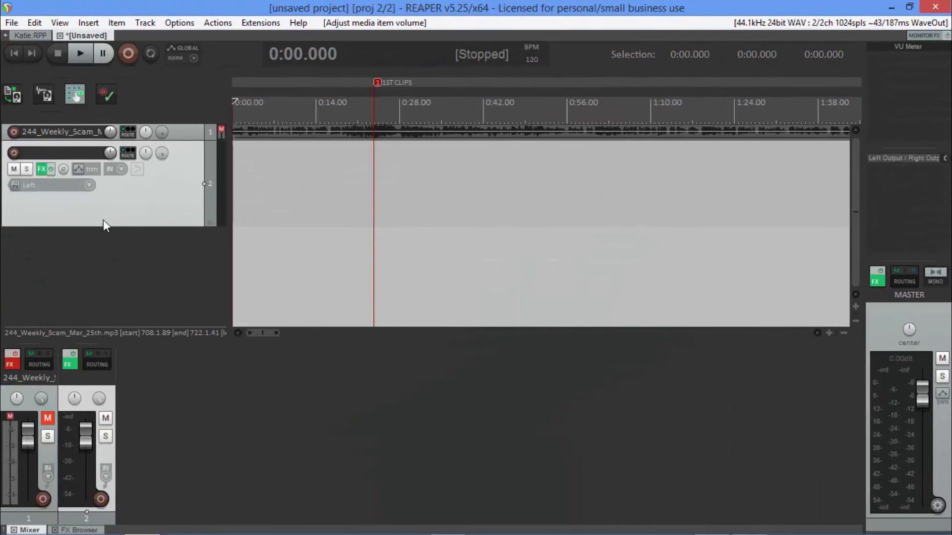
pyautogui.click(174, 128)
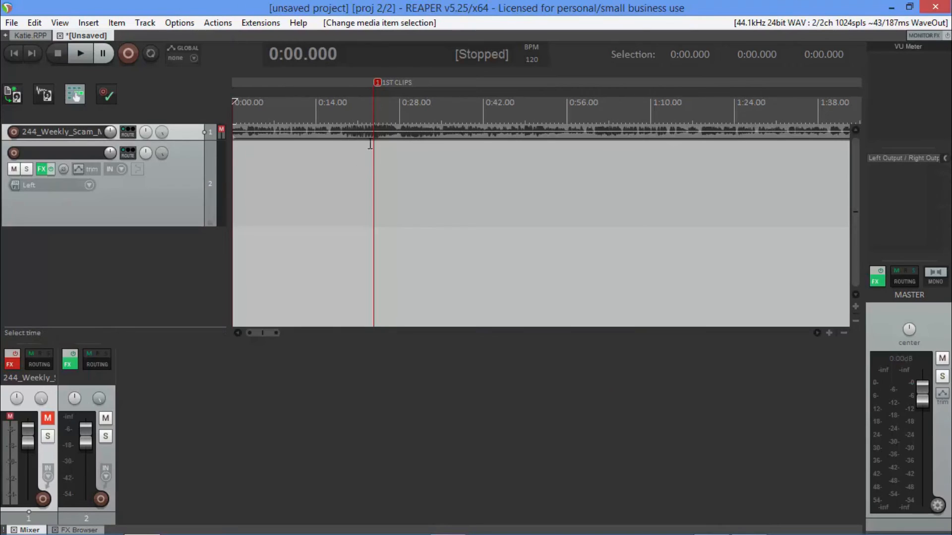
pyautogui.click(373, 130)
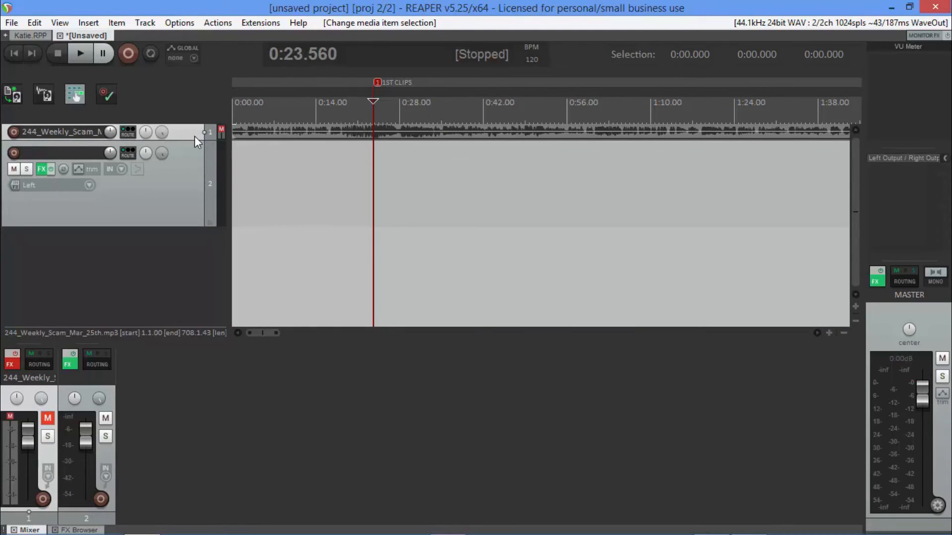
pyautogui.moveTo(195, 138); pyautogui.dragTo(191, 236)
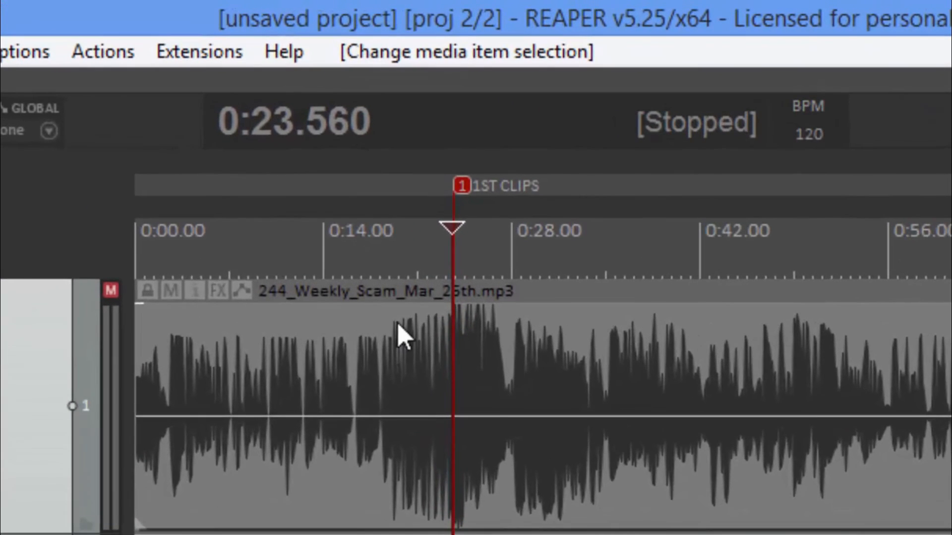
# Split the first track's audio at 0:19.251, where the loud section before the 1ST CLIPS marker begins.
pyautogui.click(391, 362)
pyautogui.scroll(8, 397, 372)
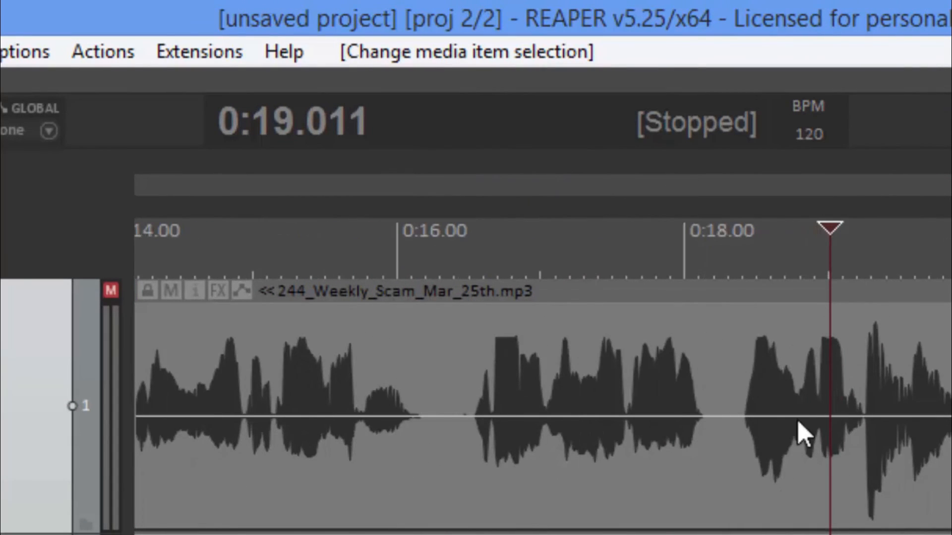
pyautogui.click(863, 421)
pyautogui.press('s')
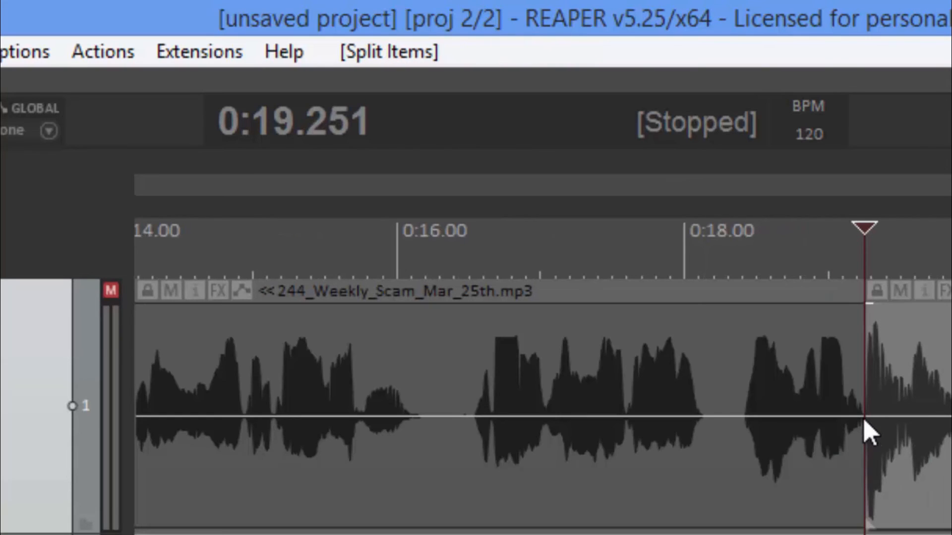
# Split the first track's audio at 0:26.566, at the end of the loud section around the 1ST CLIPS marker.
pyautogui.scroll(-6, 867, 431)
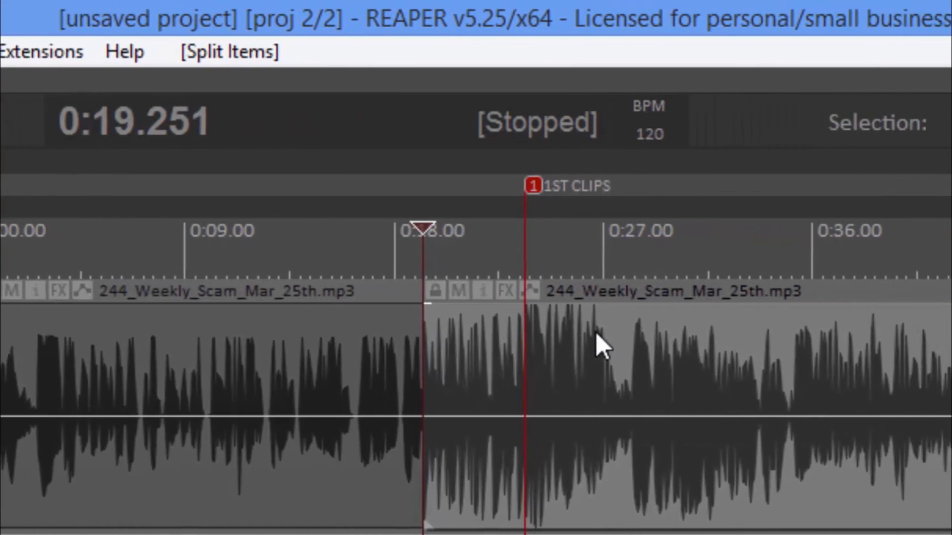
pyautogui.click(493, 333)
pyautogui.scroll(8, 478, 521)
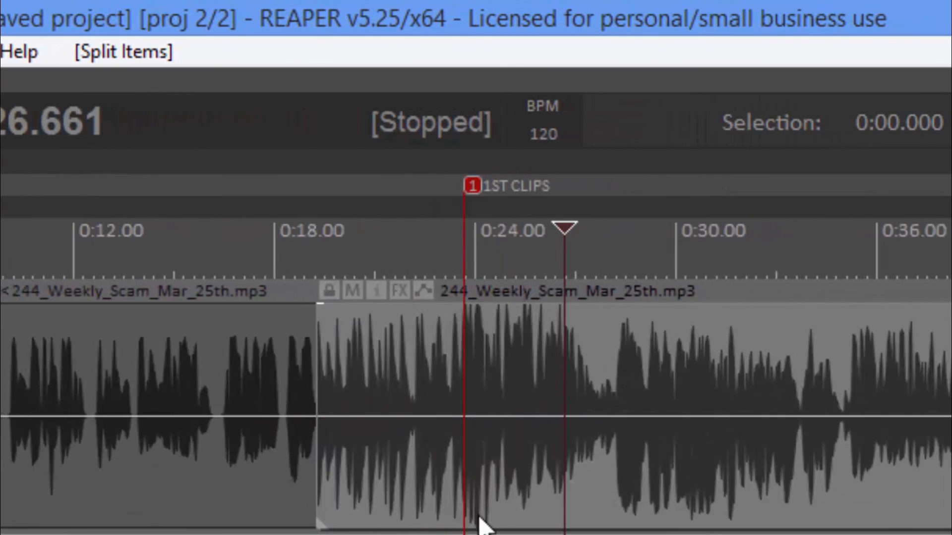
pyautogui.scroll(2, 376, 471)
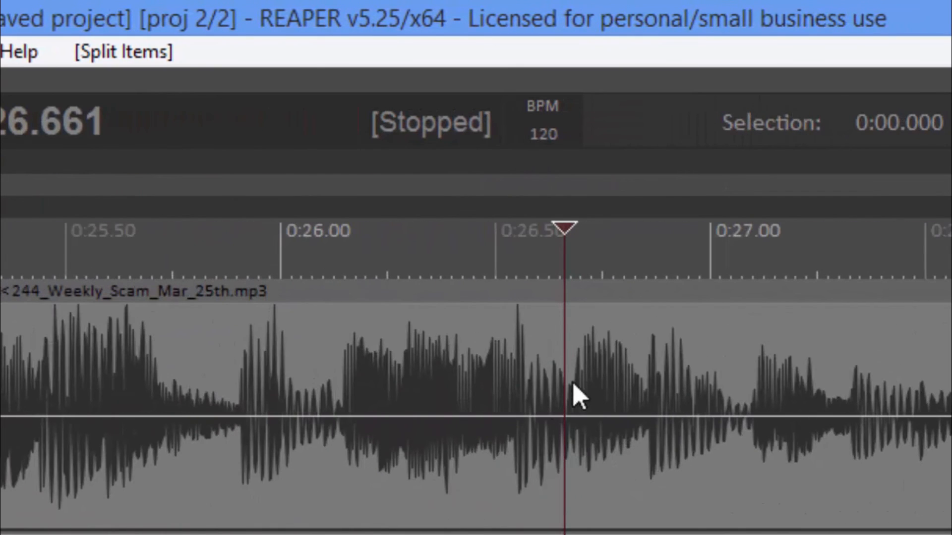
pyautogui.click(522, 407)
pyautogui.scroll(6, 522, 408)
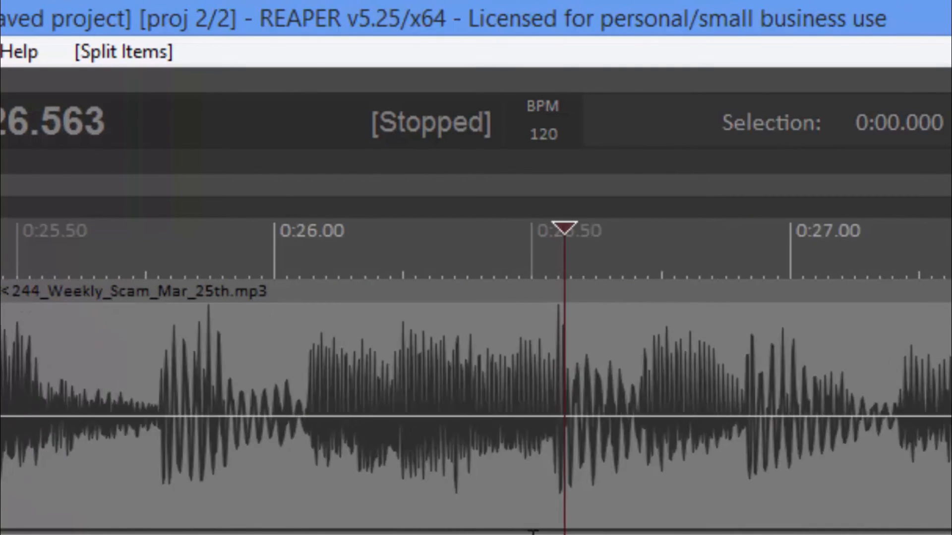
pyautogui.click(571, 414)
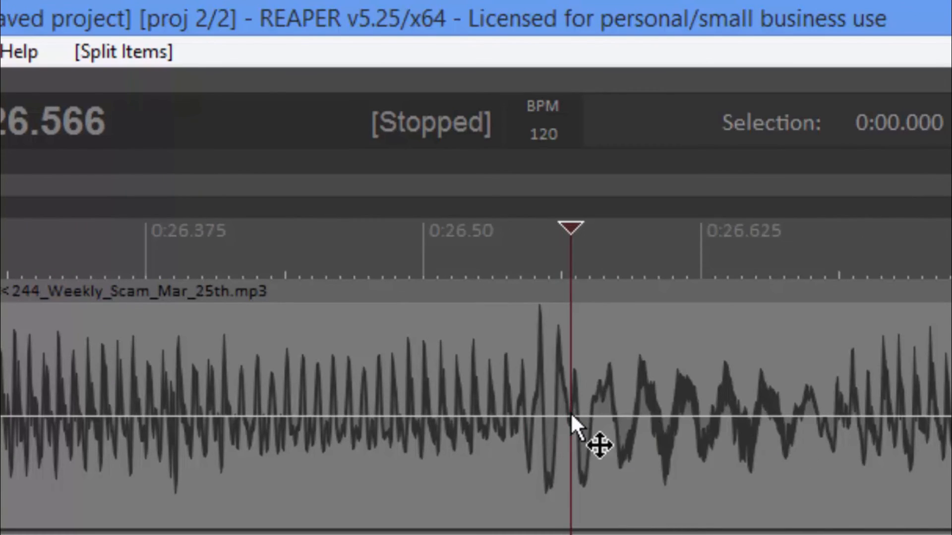
pyautogui.press('s')
pyautogui.scroll(-5, 570, 412)
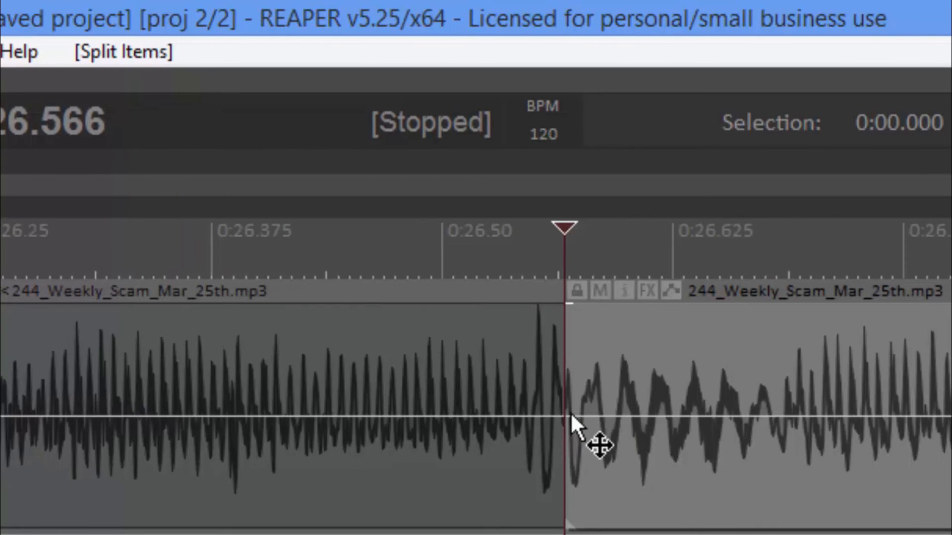
pyautogui.scroll(-4, 276, 436)
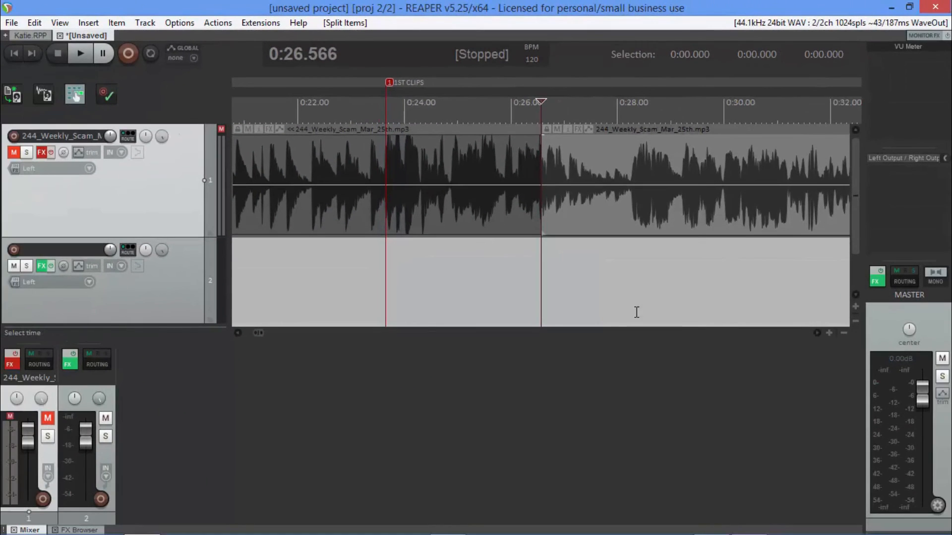
# Lower the item volume of the split-off section around the 1ST CLIPS marker to -2.26 dB on its original track.
pyautogui.click(156, 288)
pyautogui.click(169, 208)
pyautogui.click(170, 283)
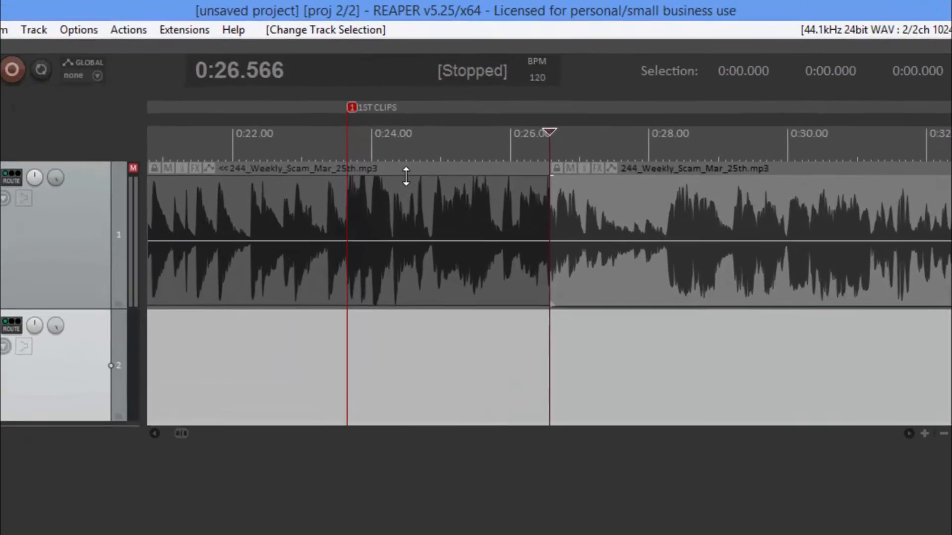
pyautogui.moveTo(430, 137); pyautogui.dragTo(430, 150)
pyautogui.moveTo(322, 347); pyautogui.dragTo(323, 368)
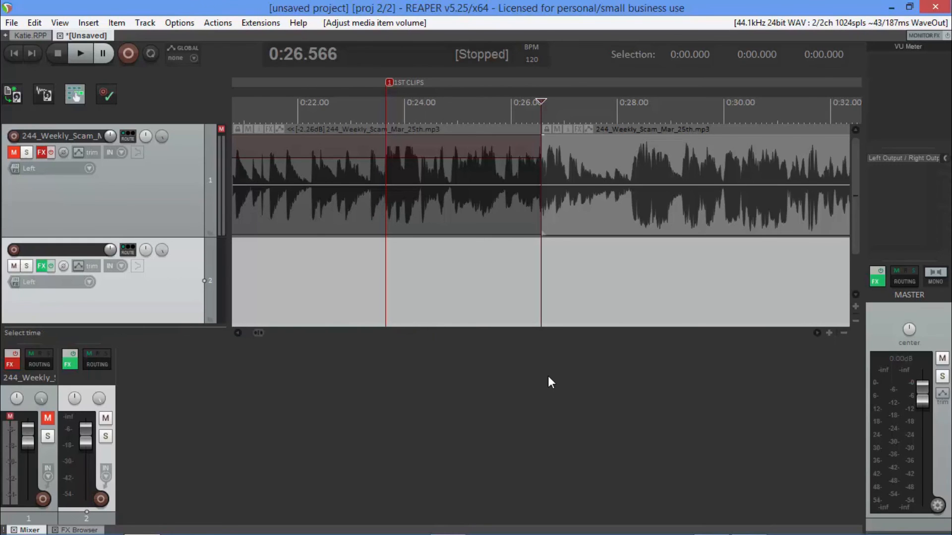
# Move the lowered section at the 2ND CLIPS marker from the second track back into its gap on the first track.
pyautogui.scroll(-12, 548, 376)
pyautogui.scroll(-10, 548, 376)
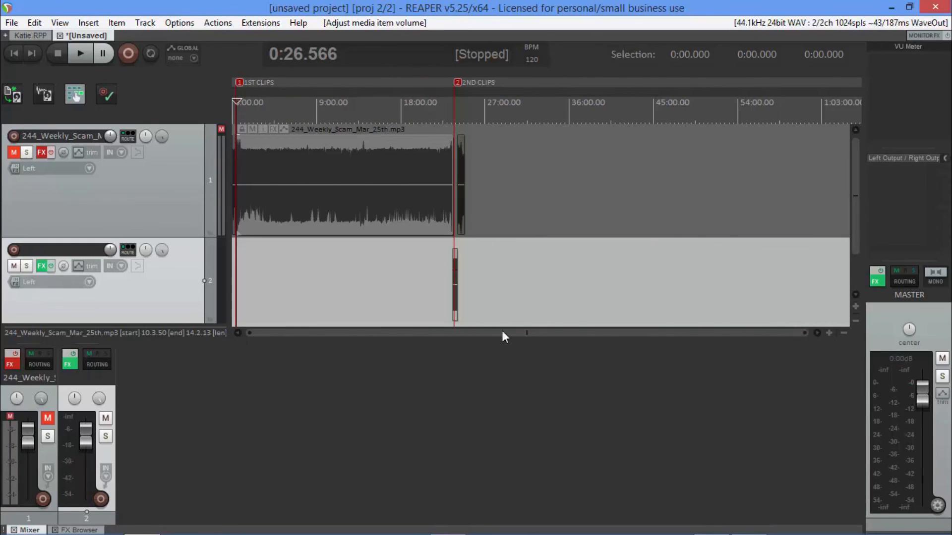
pyautogui.click(455, 241)
pyautogui.scroll(1, 519, 324)
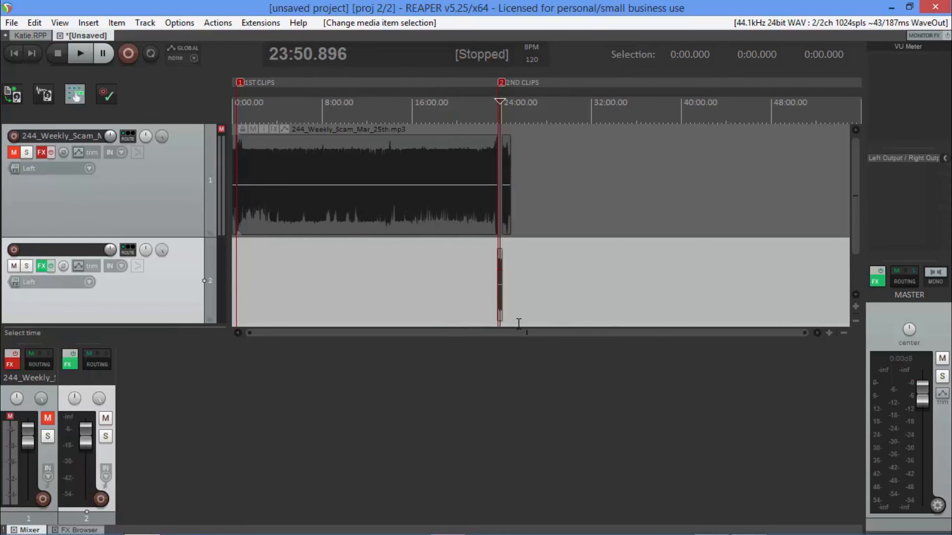
pyautogui.scroll(12, 519, 324)
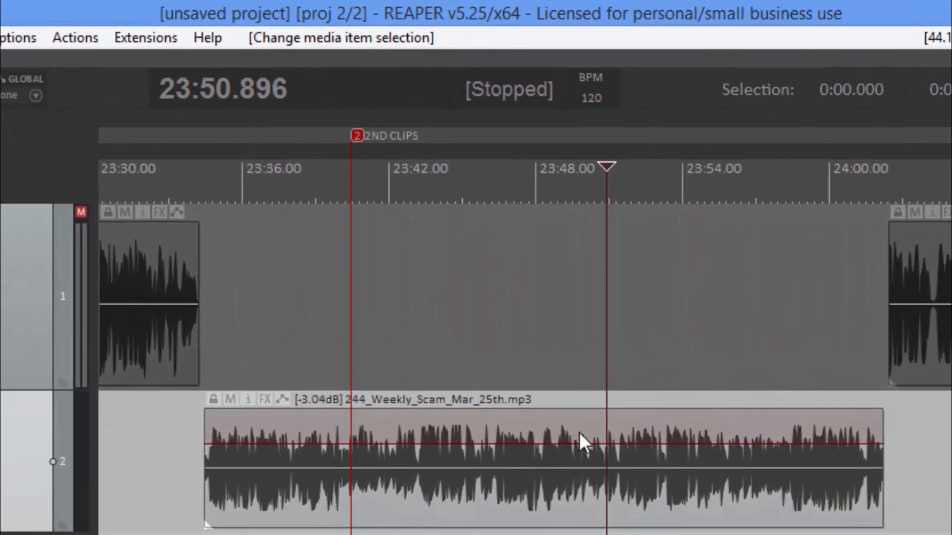
pyautogui.moveTo(579, 425); pyautogui.dragTo(557, 356)
pyautogui.moveTo(924, 353); pyautogui.dragTo(922, 353)
pyautogui.click(617, 466)
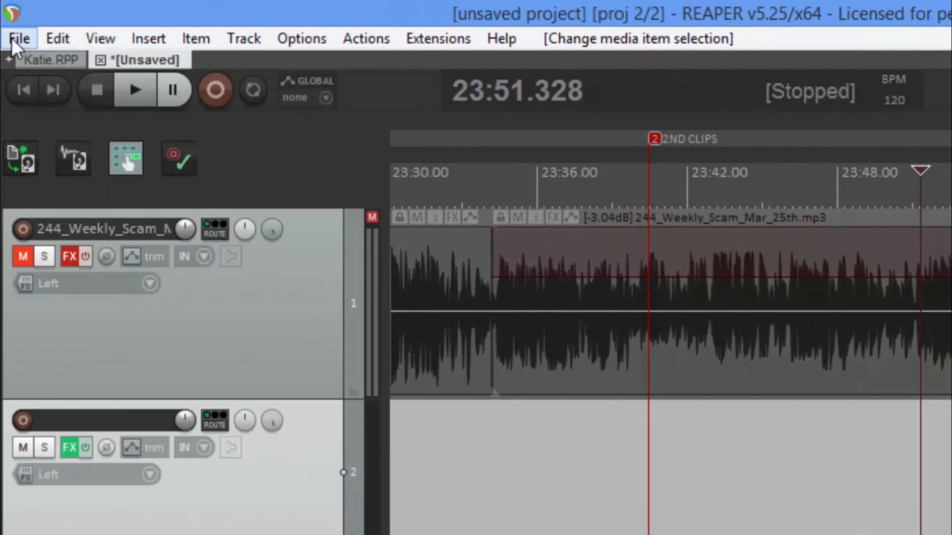
pyautogui.click(15, 38)
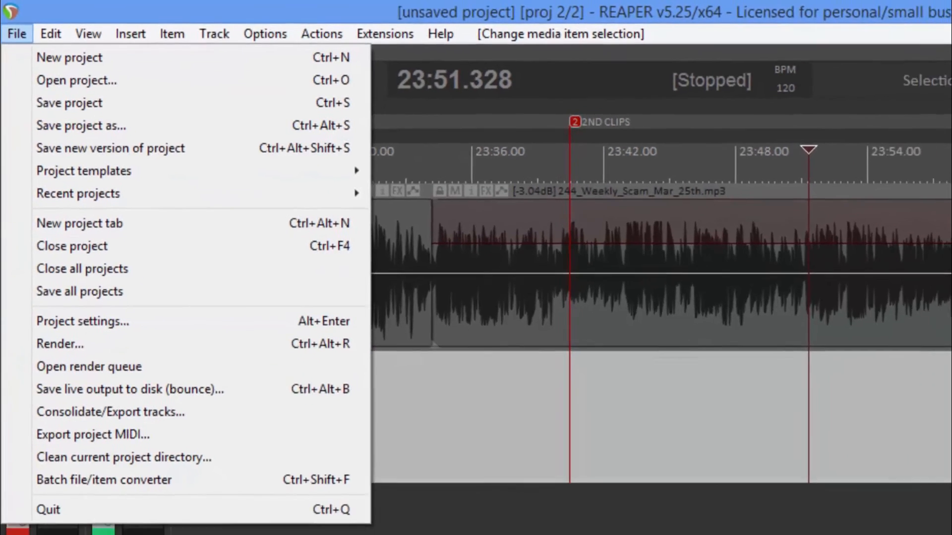
pyautogui.click(609, 451)
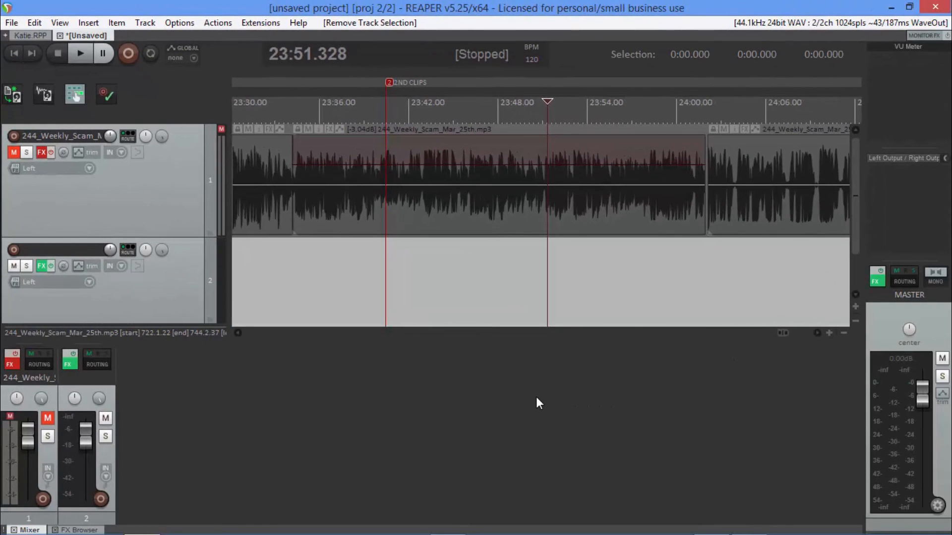